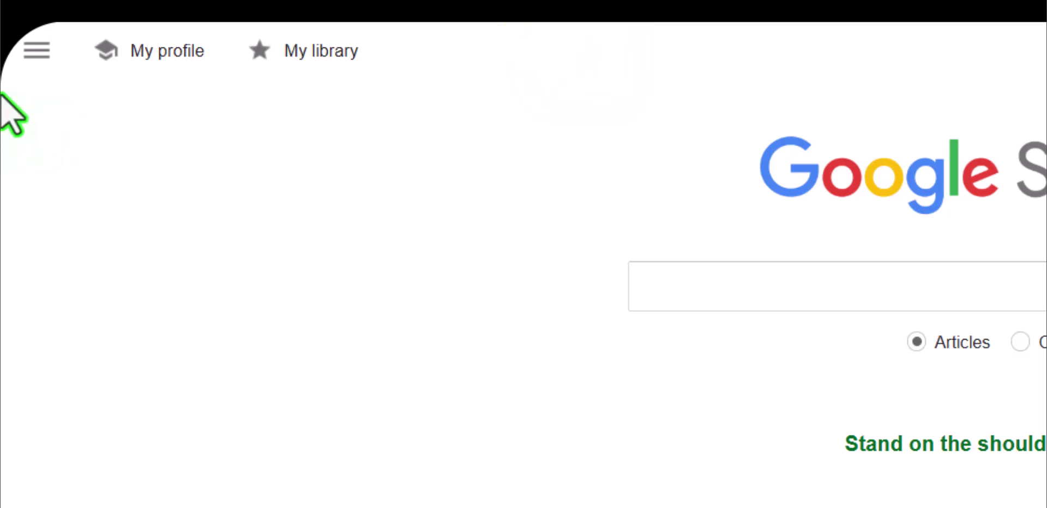
- Find Bakersfield College in the library links settings, enable Bakersfield College - FullText@BC, and save the settings
{"action": "left_click", "coordinate": [34, 70]}
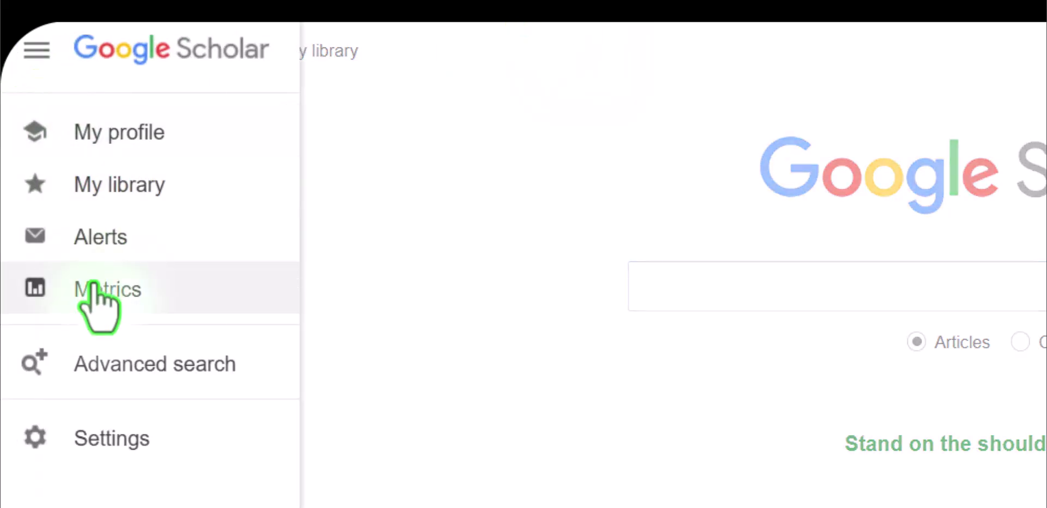
{"action": "left_click", "coordinate": [114, 439]}
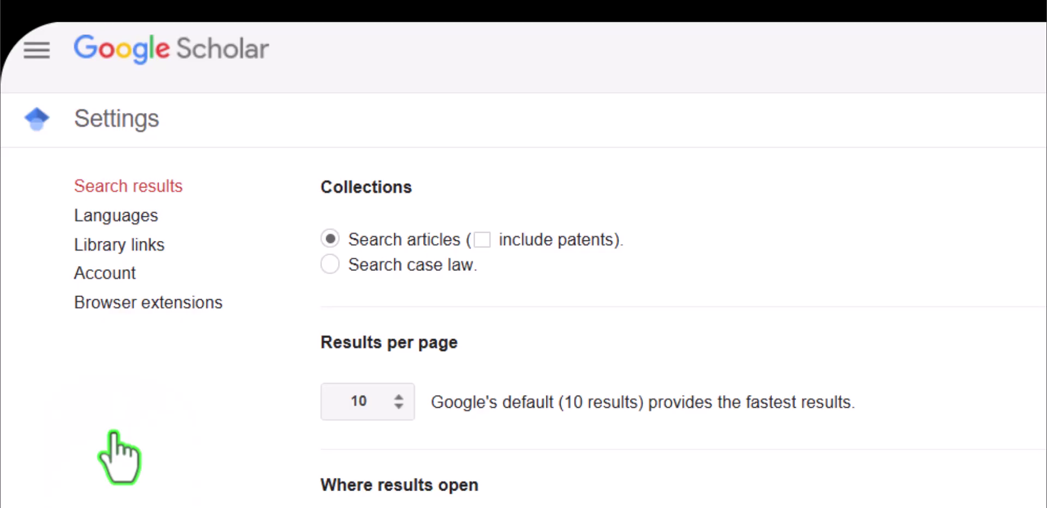
{"action": "left_click", "coordinate": [150, 246]}
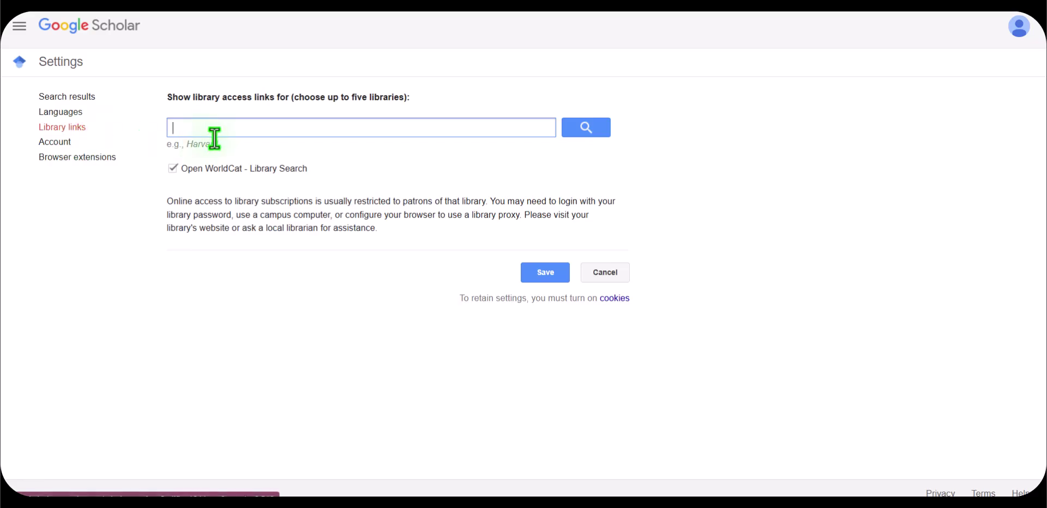
{"action": "type", "text": "Bakers"}
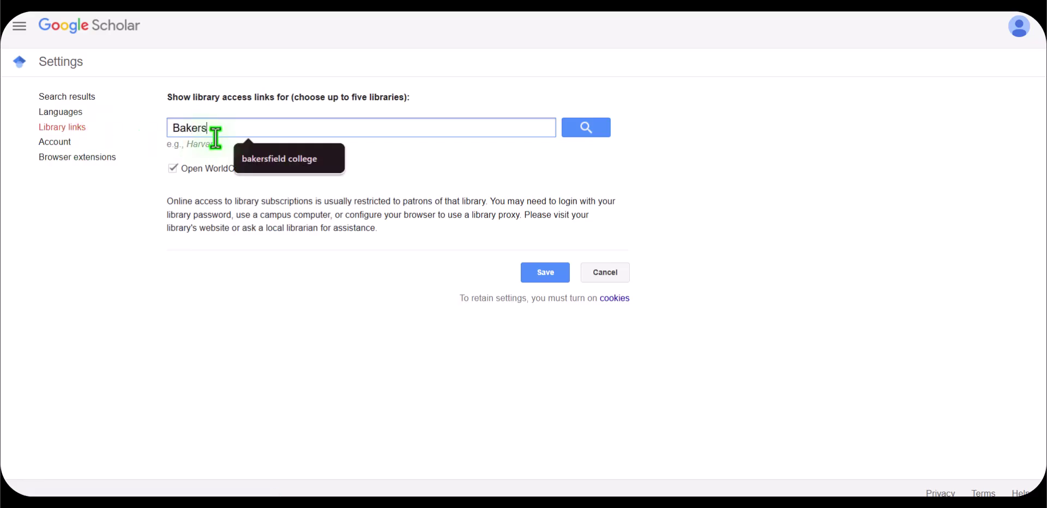
{"action": "type", "text": "field College"}
{"action": "key", "text": "Return"}
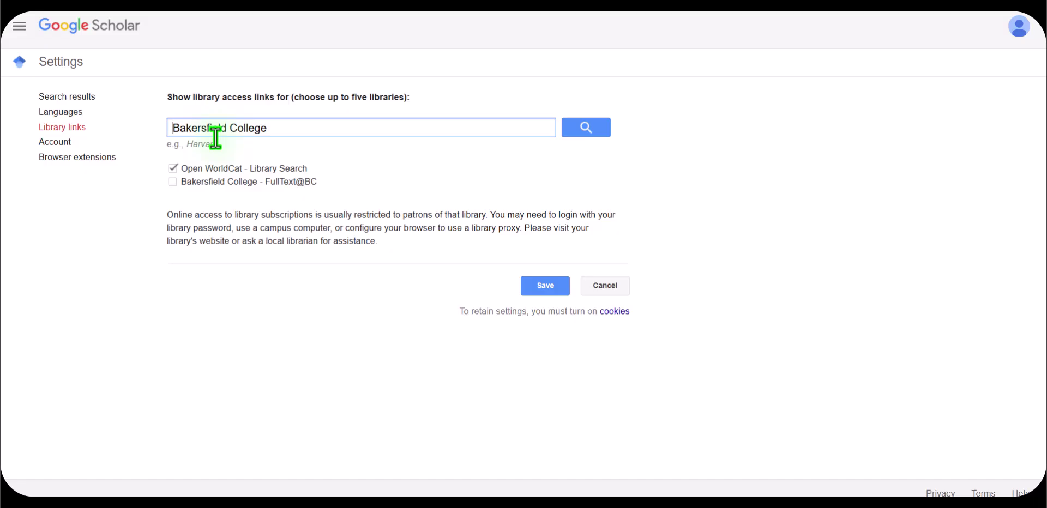
{"action": "left_click", "coordinate": [172, 183]}
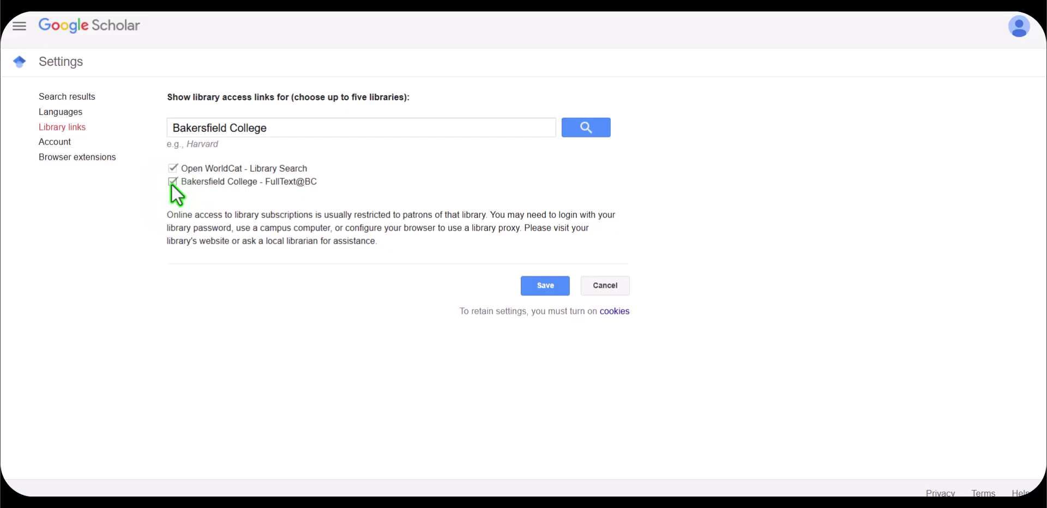
{"action": "left_click", "coordinate": [543, 287]}
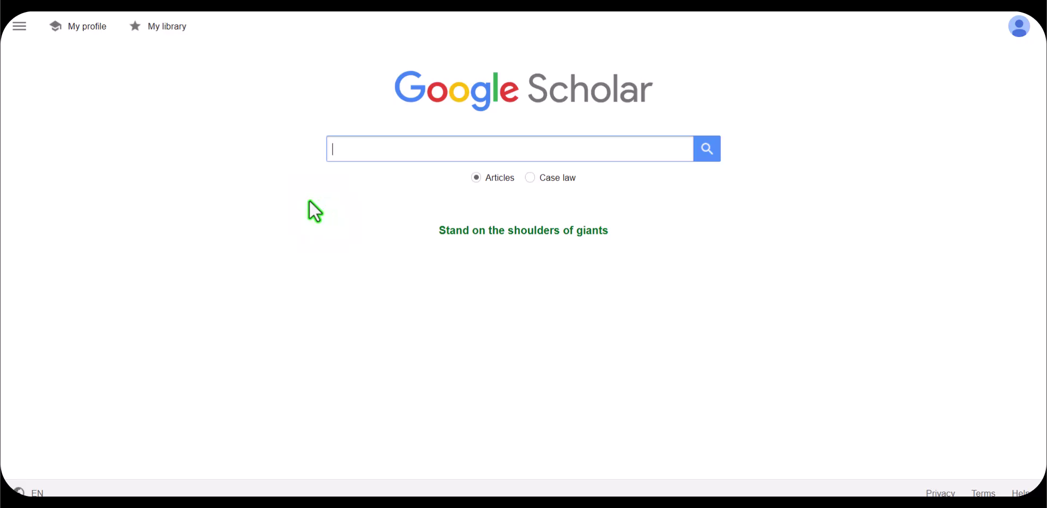
- Enter climate change AND education as the article search query
{"action": "type", "text": "climat"}
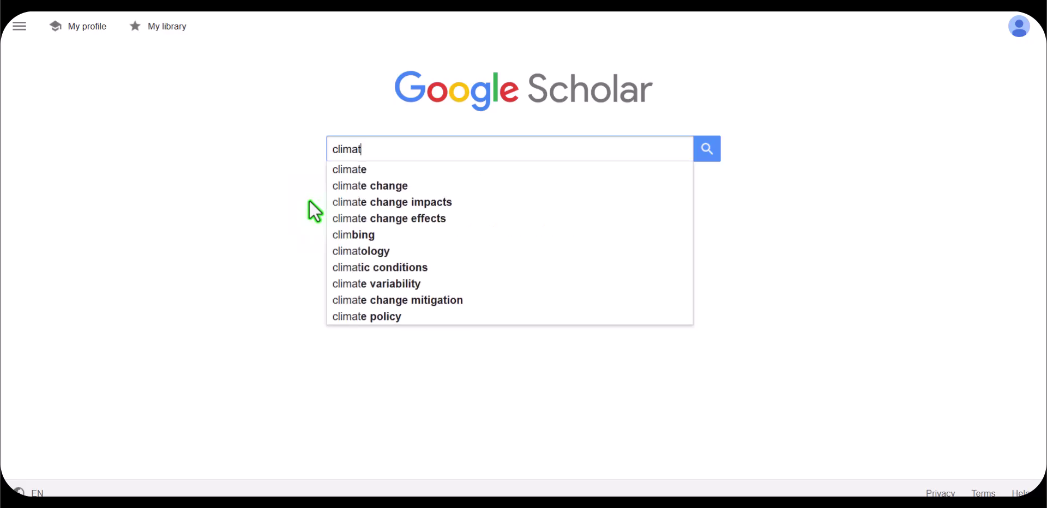
{"action": "type", "text": "e change AND e"}
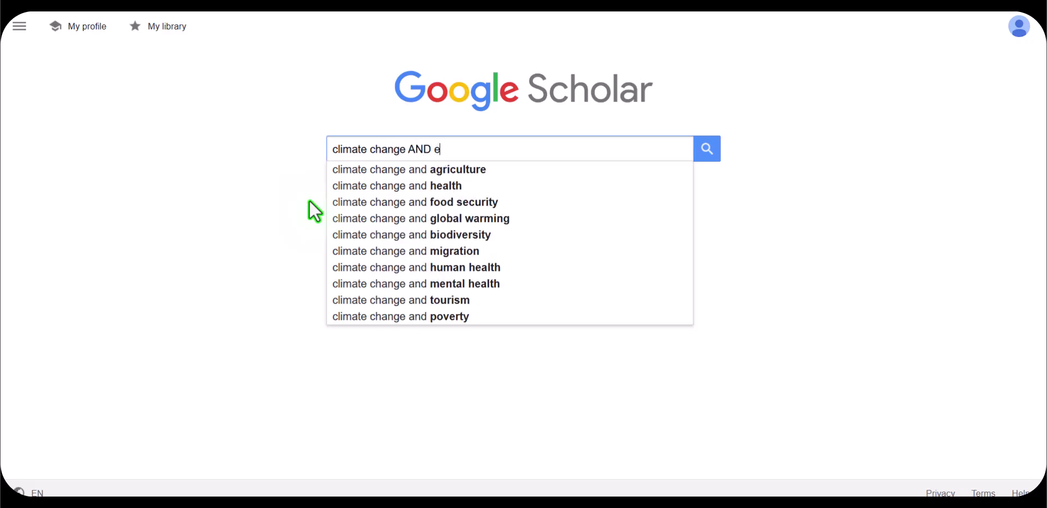
{"action": "type", "text": "ducation"}
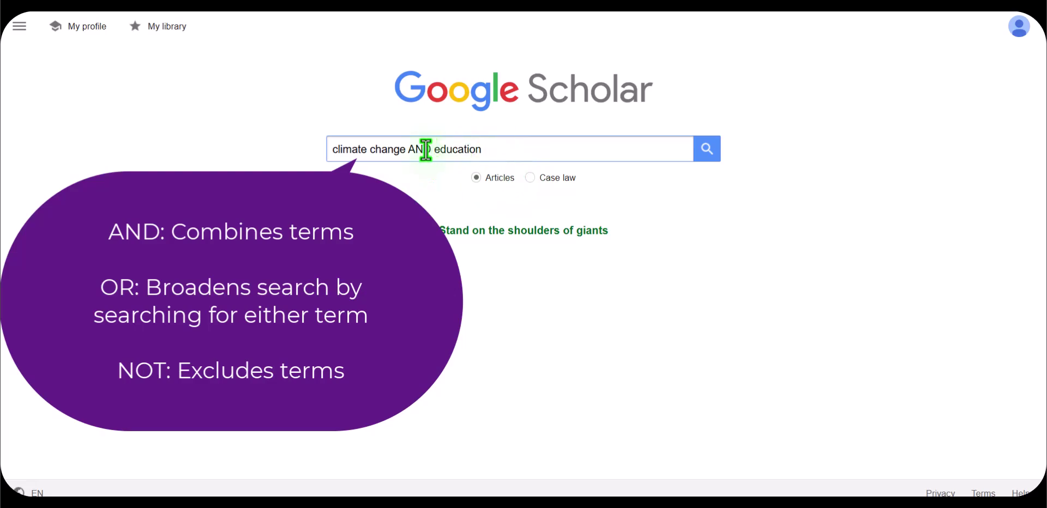
{"action": "left_click_drag", "start_coordinate": [431, 149], "coordinate": [409, 149]}
{"action": "type", "text": "OR"}
{"action": "key", "text": "BackSpace"}
{"action": "key", "text": "BackSpace"}
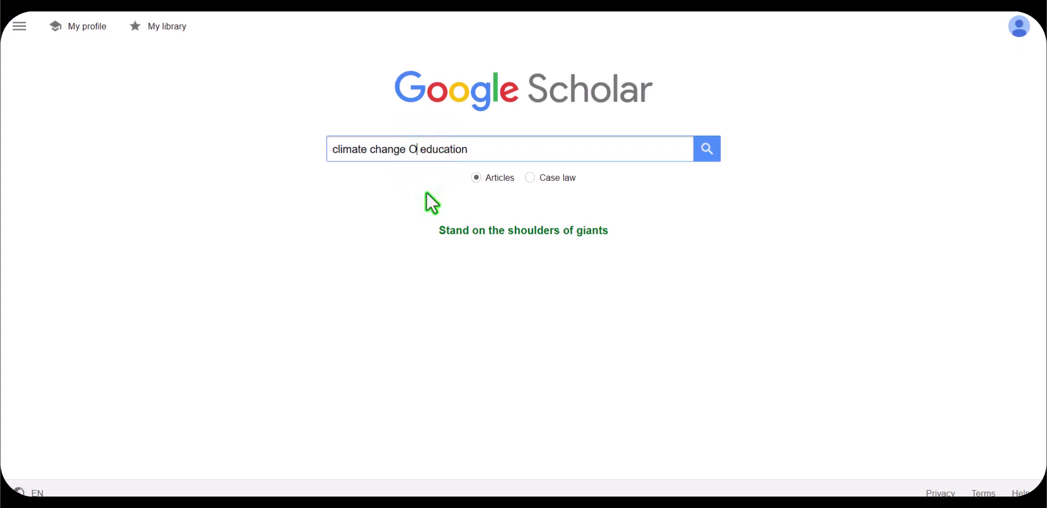
{"action": "type", "text": "AND"}
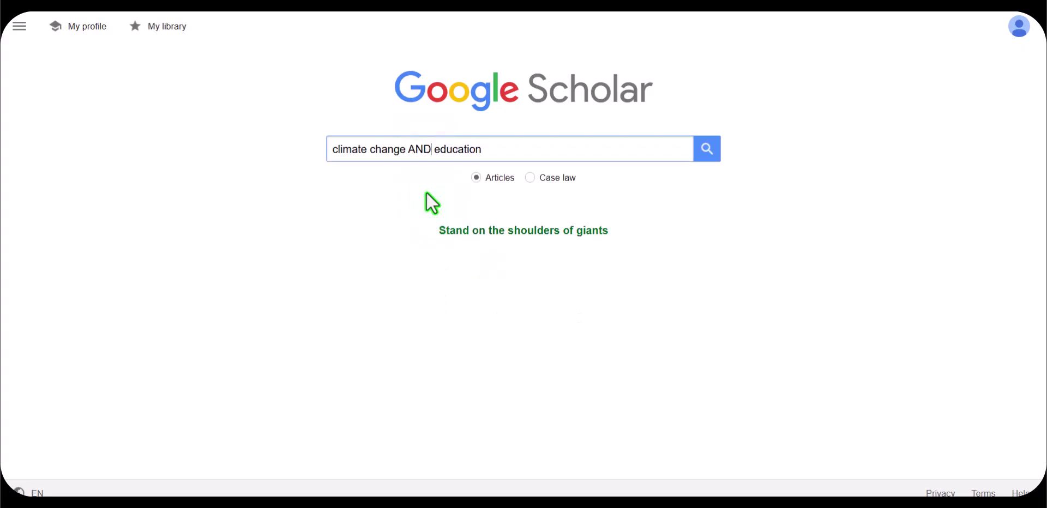
- Run the article search, open the FullText@BC copy of "The (un) political perspective on climate change in education", and dismiss the Organize pages tip
{"action": "left_click", "coordinate": [707, 149]}
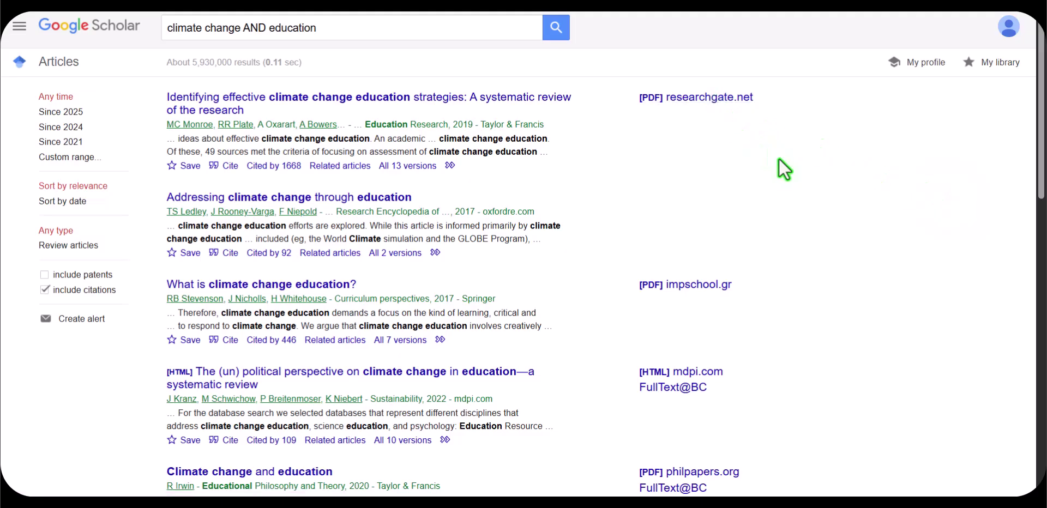
{"action": "left_click", "coordinate": [693, 396]}
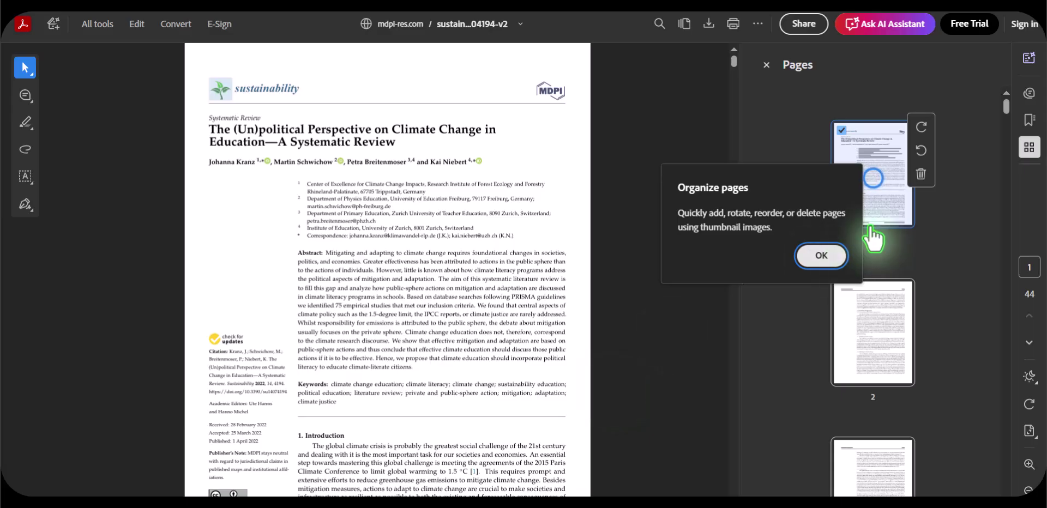
{"action": "left_click", "coordinate": [824, 257]}
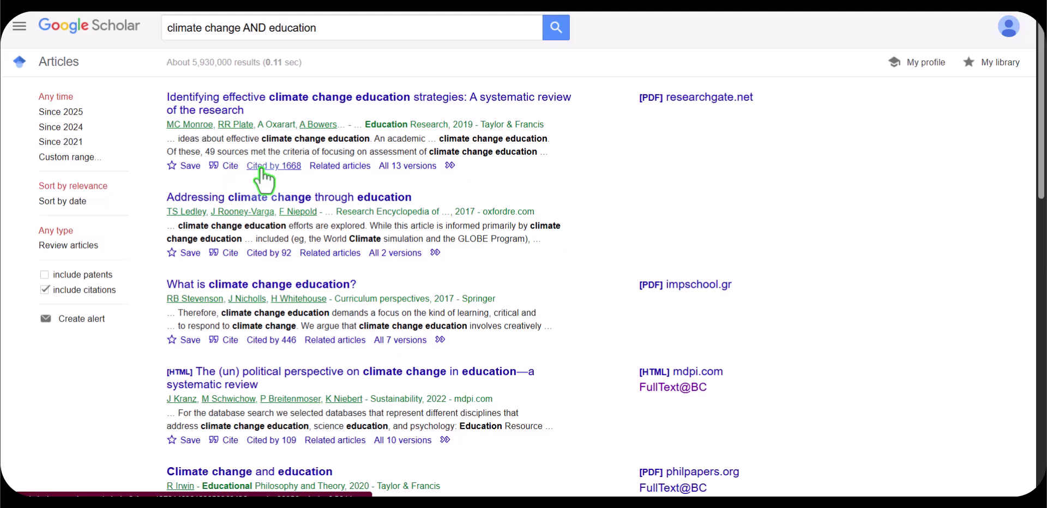
- View the articles related to "Identifying effective climate change education strategies" and return to the search results
{"action": "left_click", "coordinate": [334, 166]}
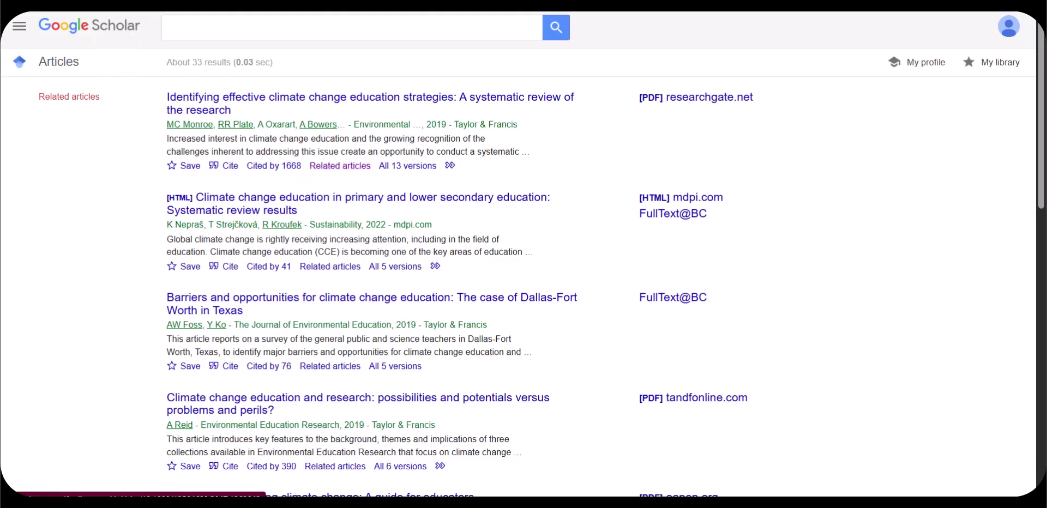
{"action": "key", "text": "alt+Left"}
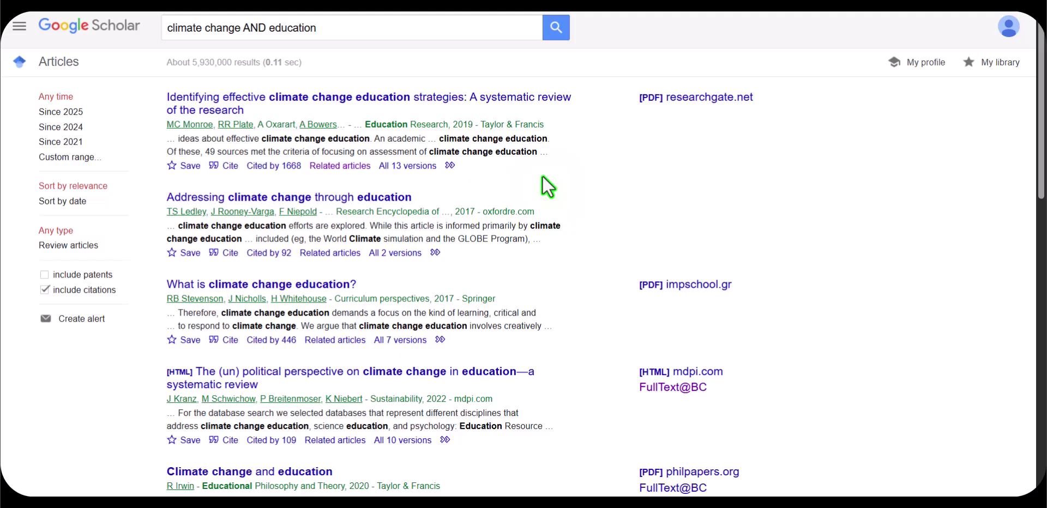
- Save "Identifying effective climate change education strategies" to My library without a label, and view its formatted citations
{"action": "left_click", "coordinate": [171, 167]}
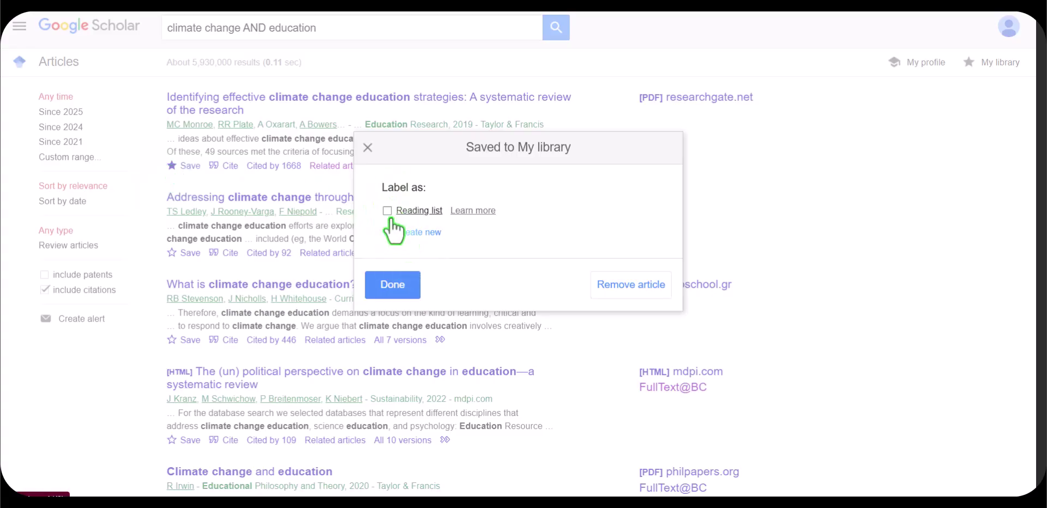
{"action": "left_click", "coordinate": [393, 285]}
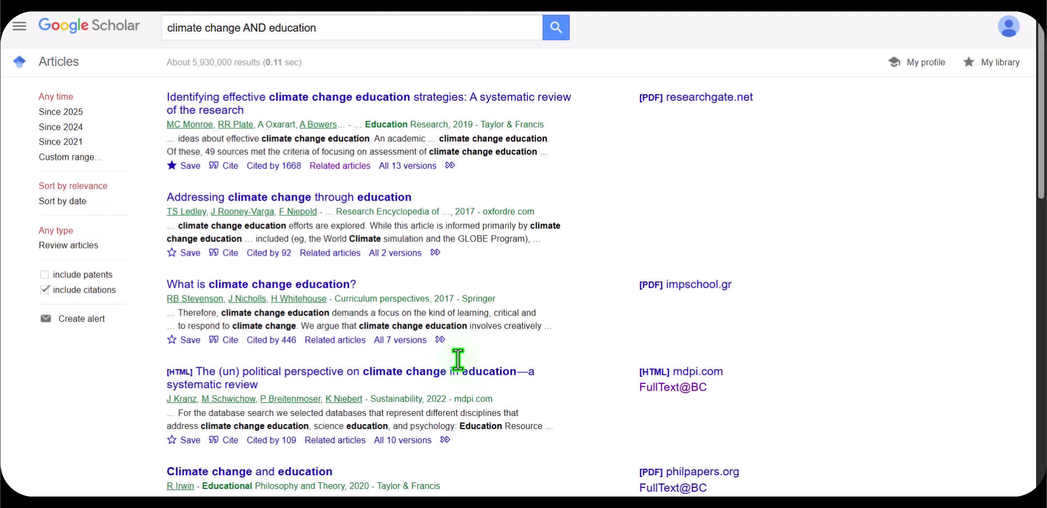
{"action": "left_click", "coordinate": [224, 166]}
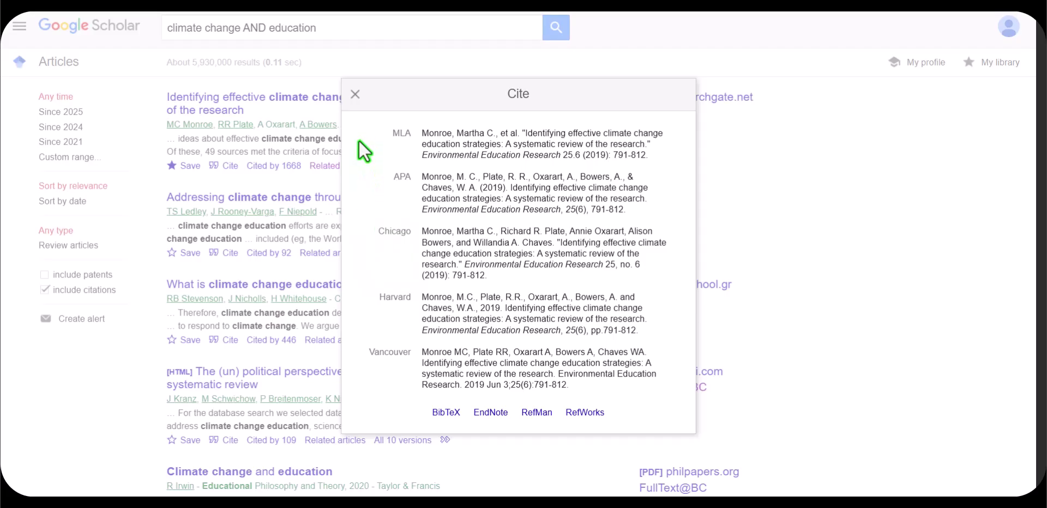
{"action": "left_click", "coordinate": [355, 93]}
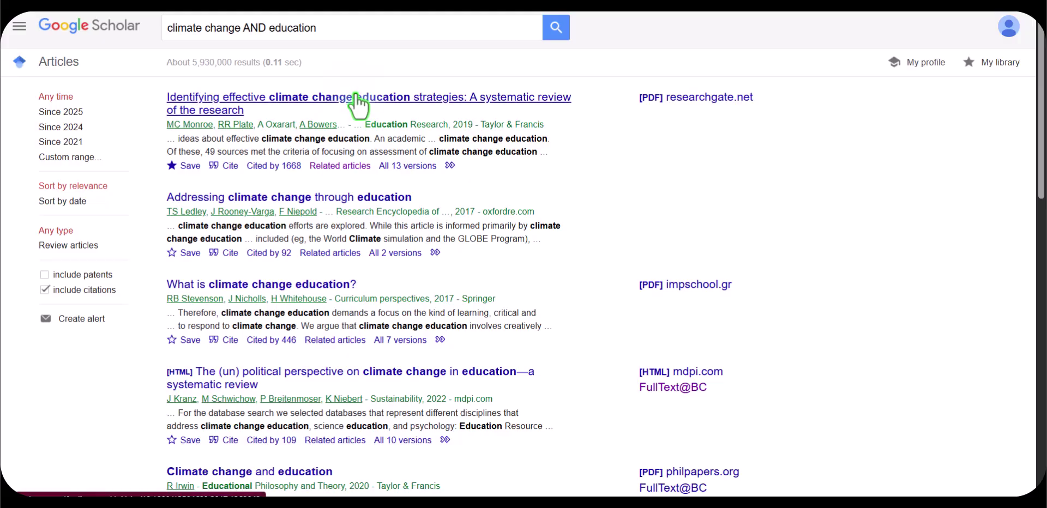
- Run an advanced search that adds the exact phrase climate change and at least one of the words classroom to the current query
{"action": "left_click", "coordinate": [15, 32]}
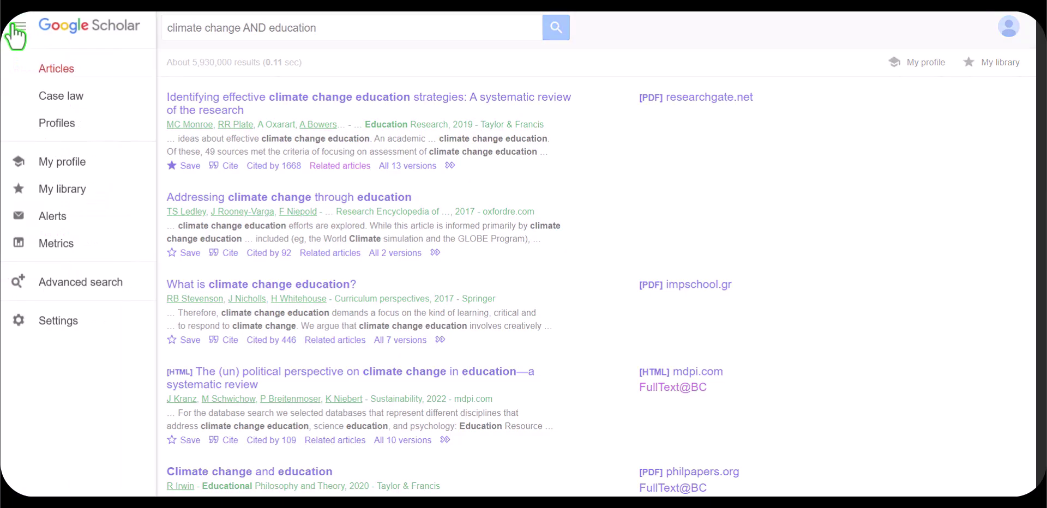
{"action": "left_click", "coordinate": [76, 284]}
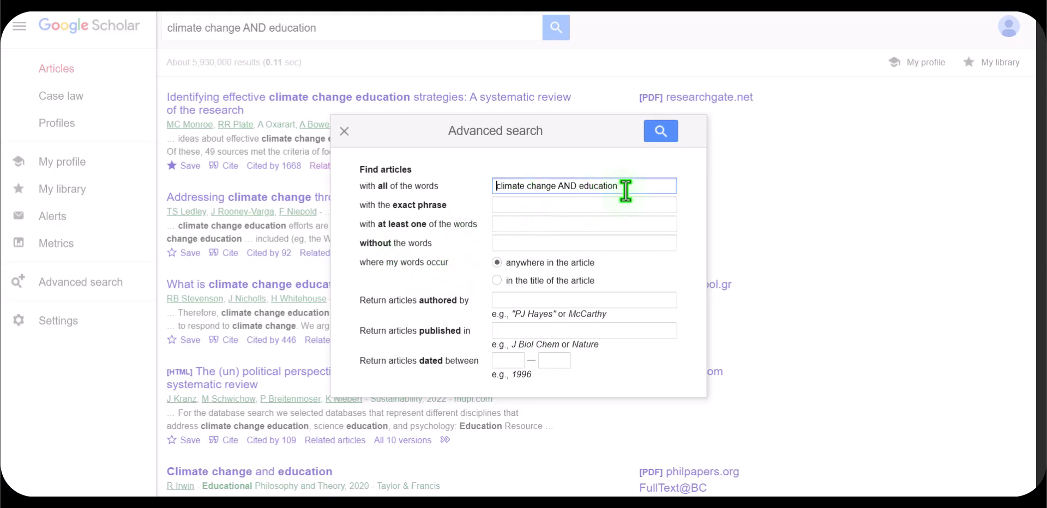
{"action": "left_click", "coordinate": [590, 211]}
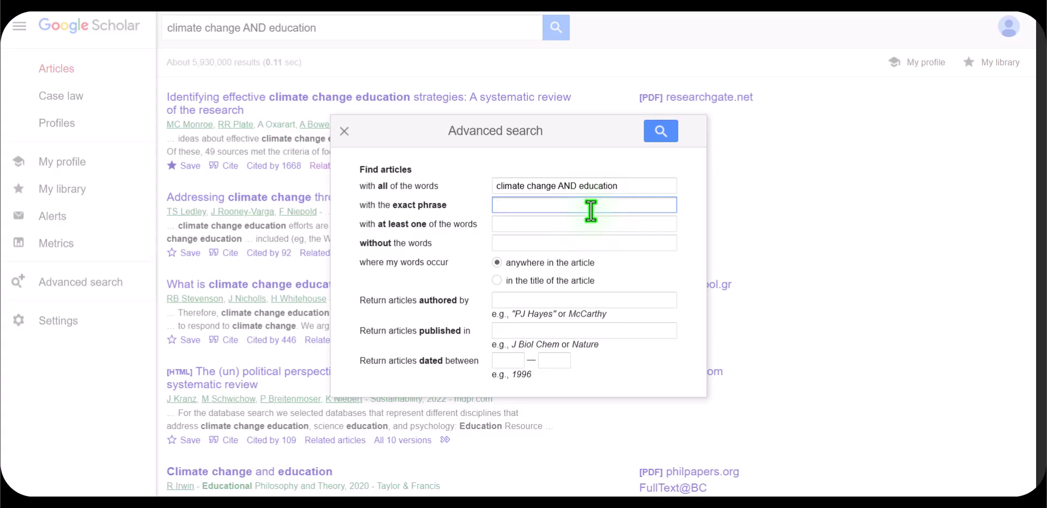
{"action": "type", "text": "climate change"}
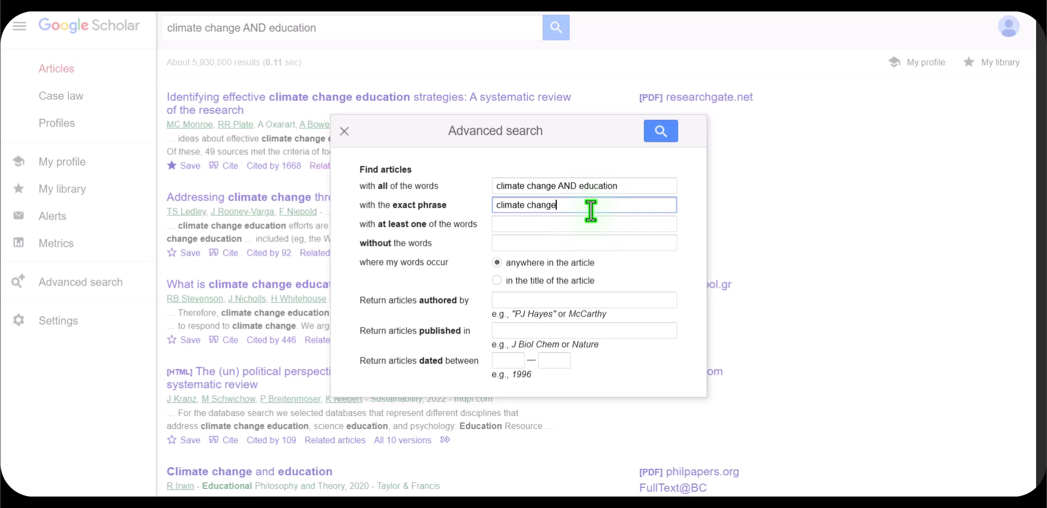
{"action": "left_click", "coordinate": [535, 224]}
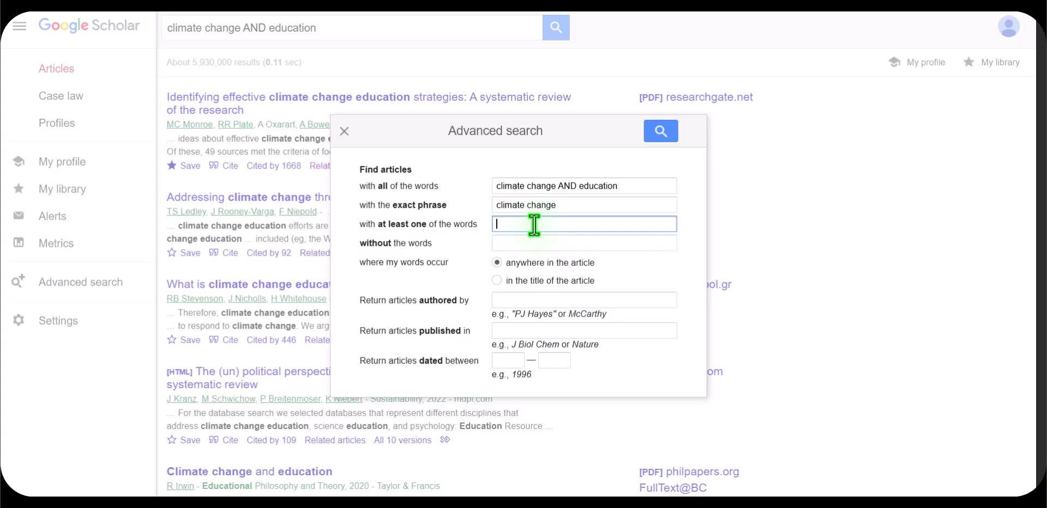
{"action": "type", "text": "classroom"}
{"action": "left_click", "coordinate": [661, 132]}
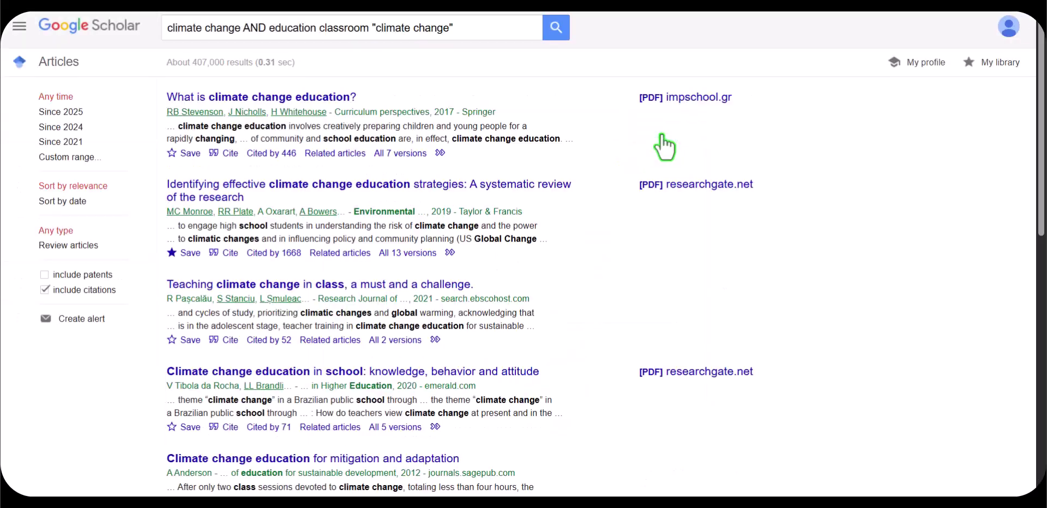